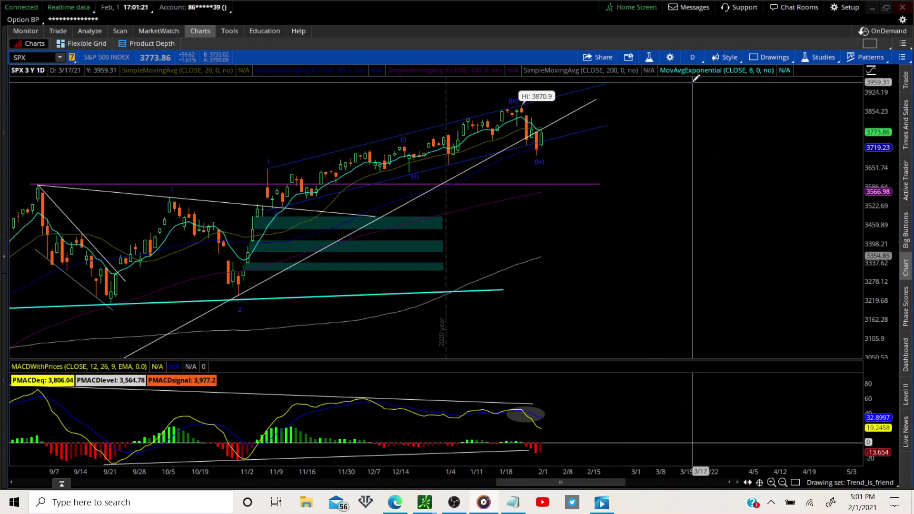
Switch SPX to the 180 D : 65m chart, then back to 3 Y : 1D.
click(691, 59)
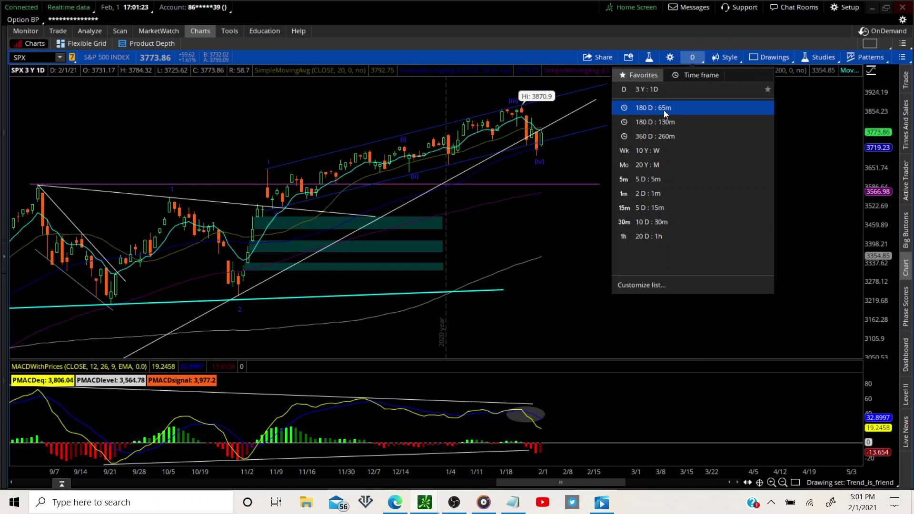
click(664, 110)
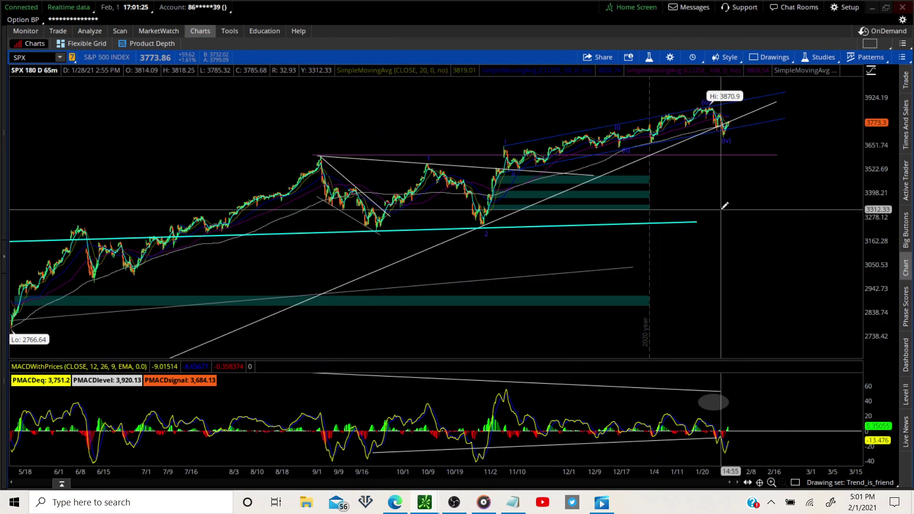
click(693, 57)
click(669, 110)
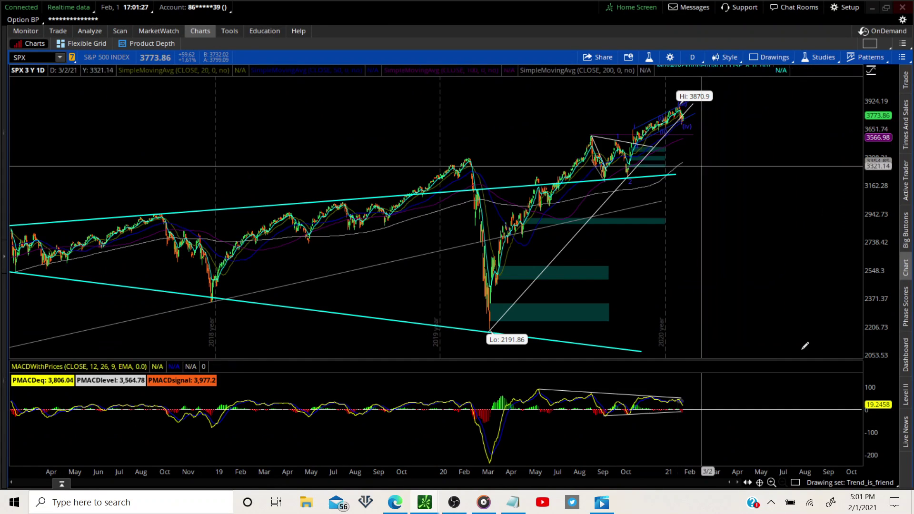
Load the Expected_Move drawing set and zoom in on mid-December through February.
click(874, 482)
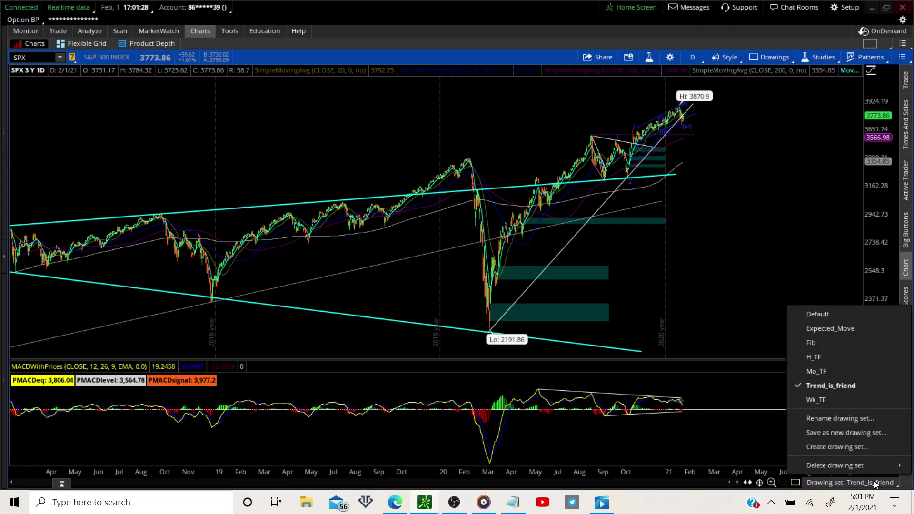
click(831, 327)
drag(704, 172, 657, 194)
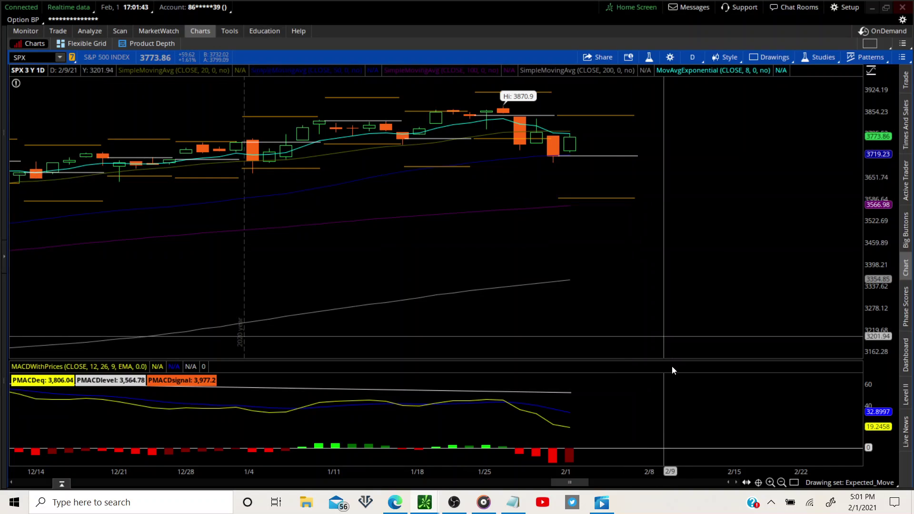
Zoom the SPX daily chart out so blank future dates extend to May.
click(781, 482)
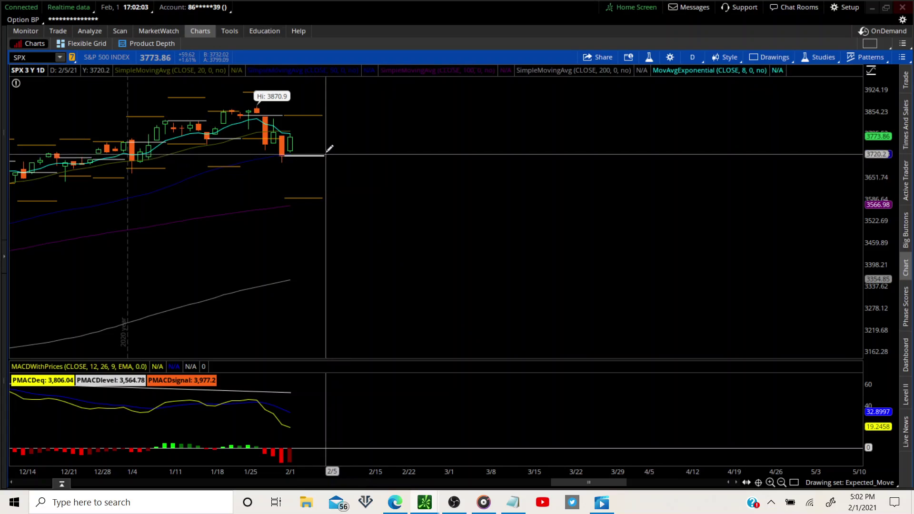
mouse_move(303, 152)
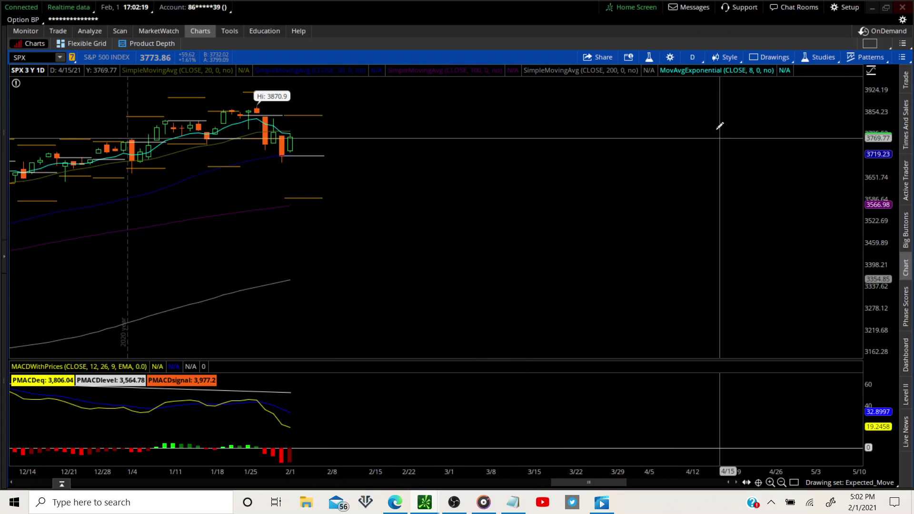
Put SPX on the 180 D : 65m chart with the H_TF drawing set loaded.
click(694, 56)
click(693, 109)
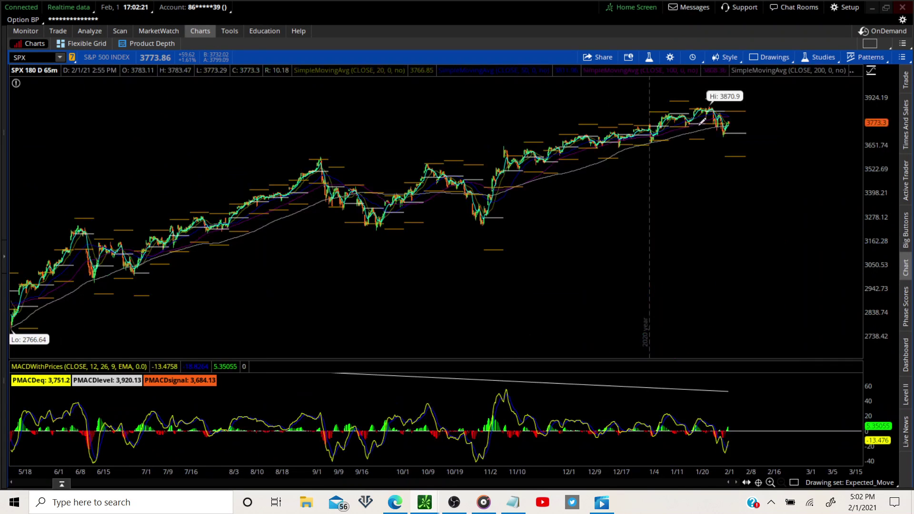
click(873, 482)
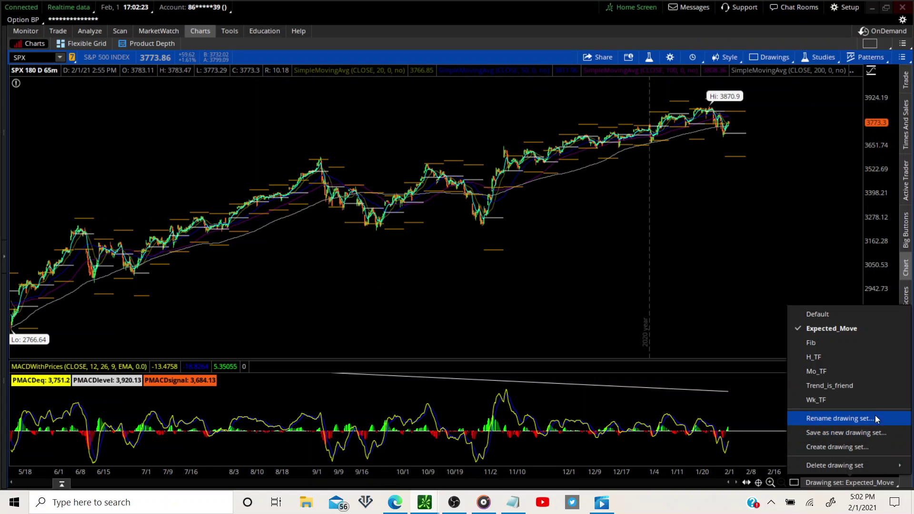
click(838, 357)
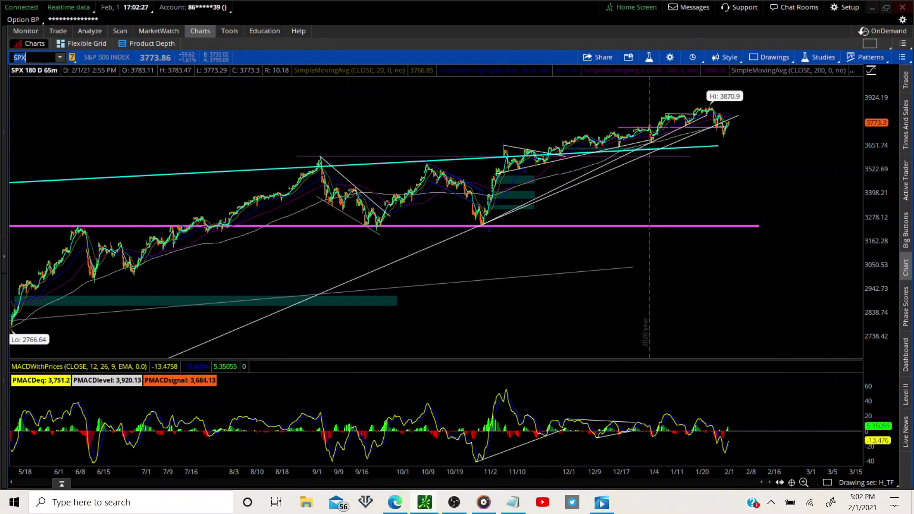
Chart /ES futures and zoom in on the bars from mid-January to early February.
key(Return)
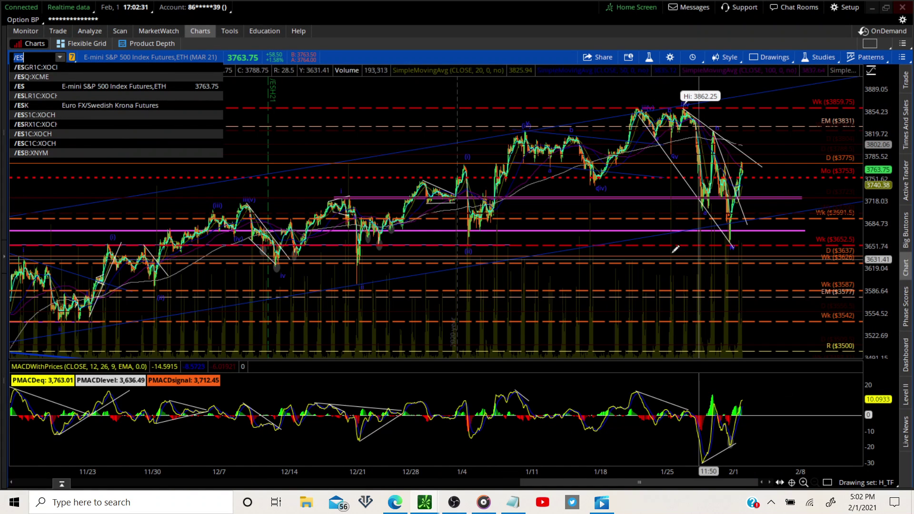
drag(588, 241, 823, 249)
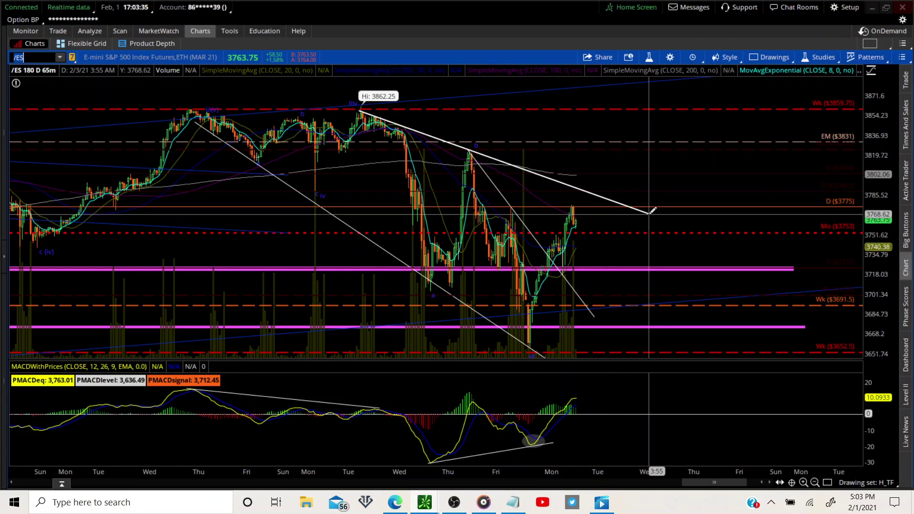
Enter BYND as the symbol to chart Beyond Meat.
mouse_move(652, 211)
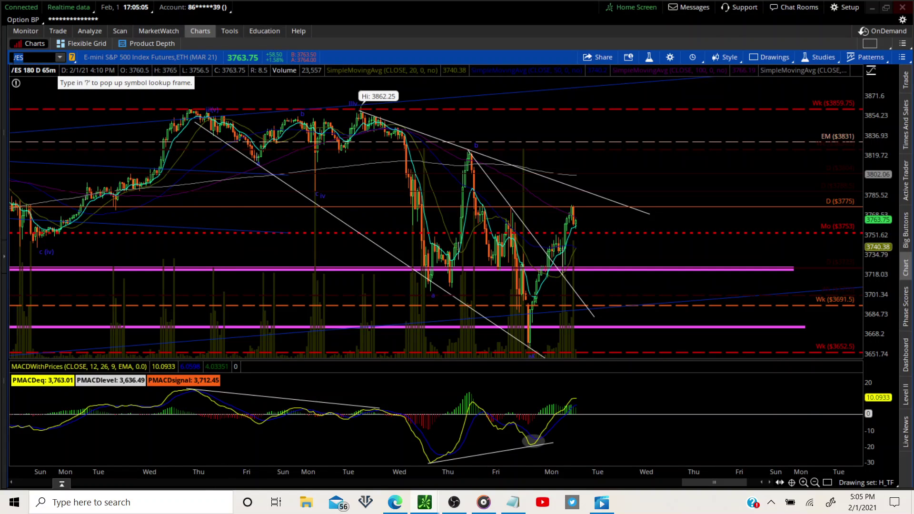
text(BYND)
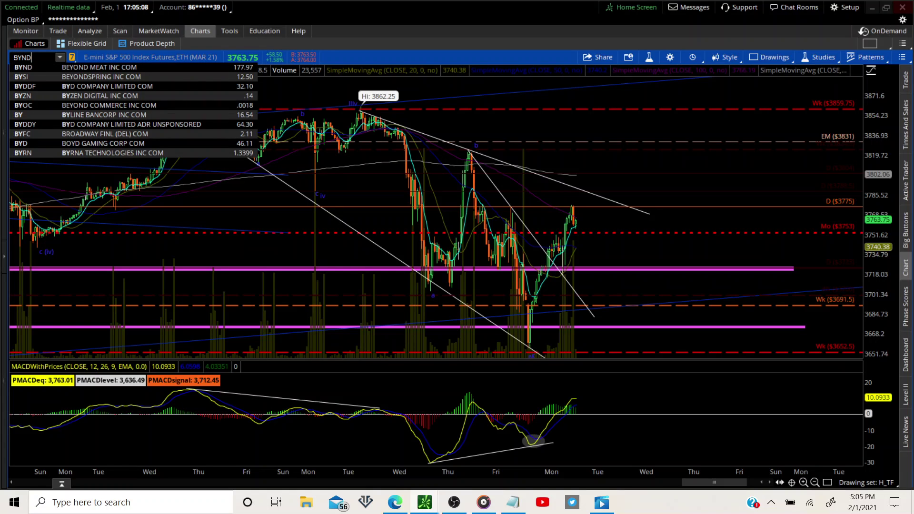
key(Return)
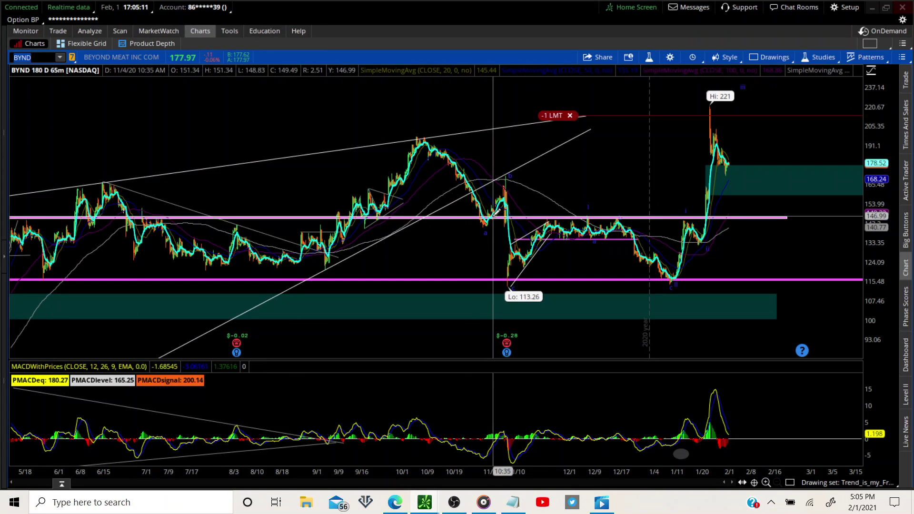
Set BYND to the 3 Y : 1D chart and zoom into late November through early February.
click(691, 59)
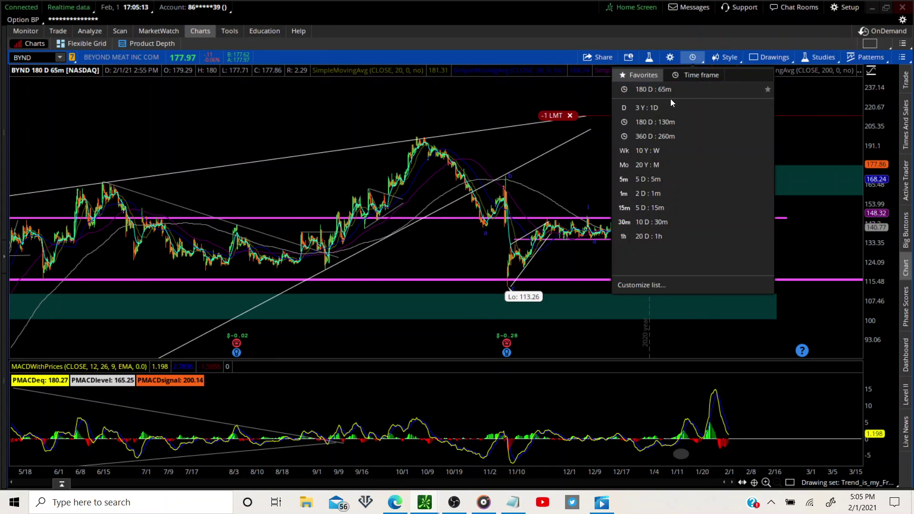
click(670, 102)
drag(535, 199, 640, 186)
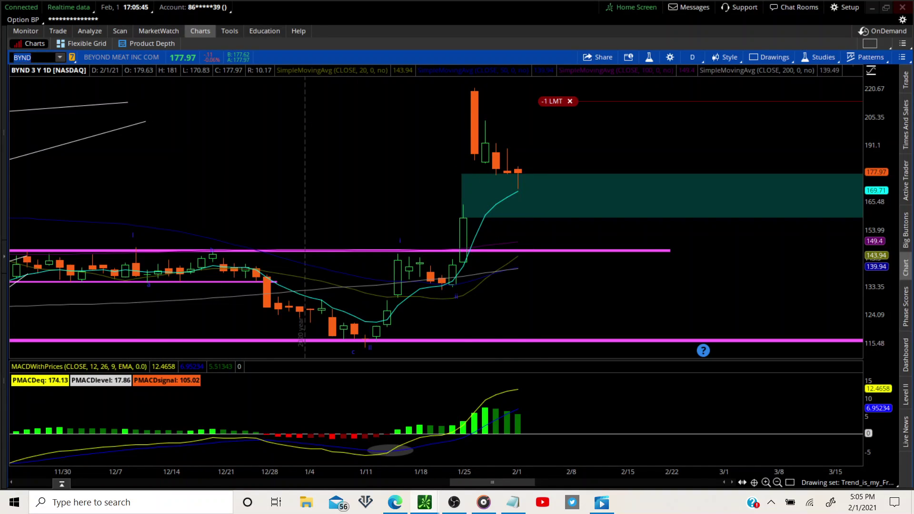
Chart FUBO and zoom in on December through early February.
text(BO)
key(Return)
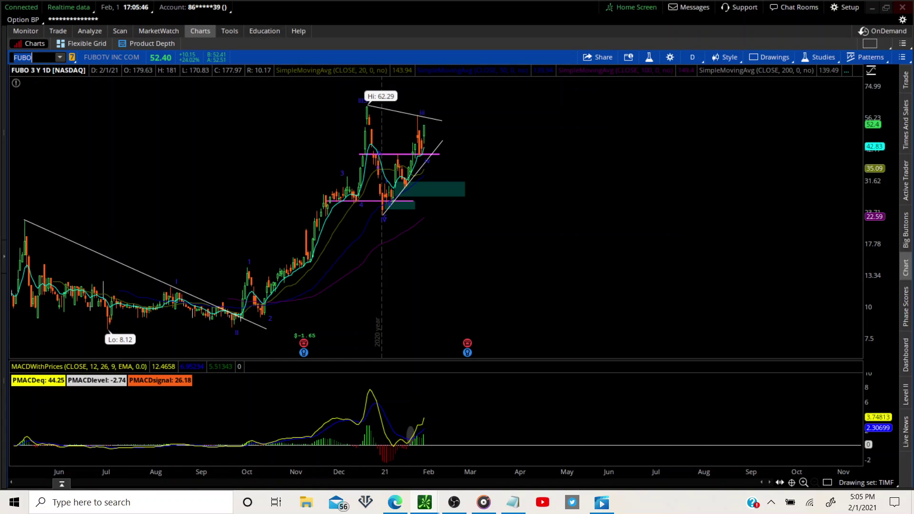
drag(346, 190, 480, 189)
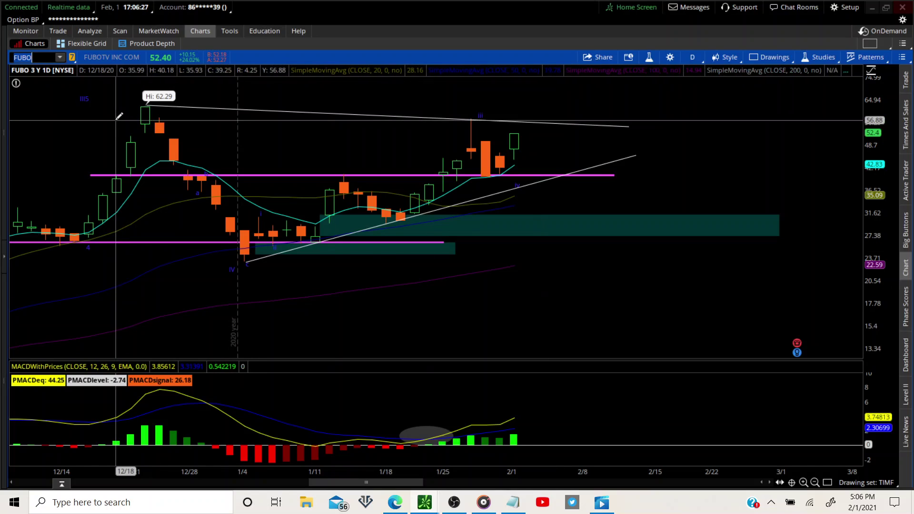
Chart SNOW and zoom in on Dec 8 through Feb 4.
text(W)
key(Return)
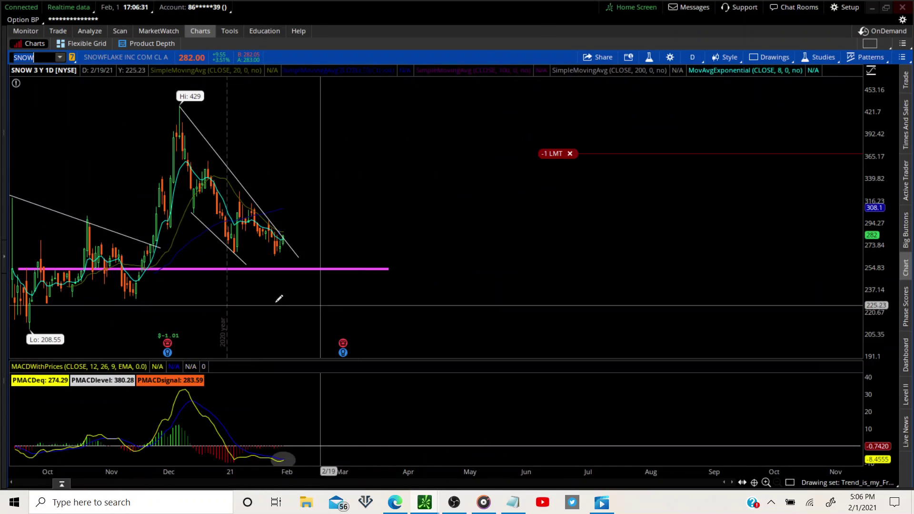
drag(179, 267, 308, 289)
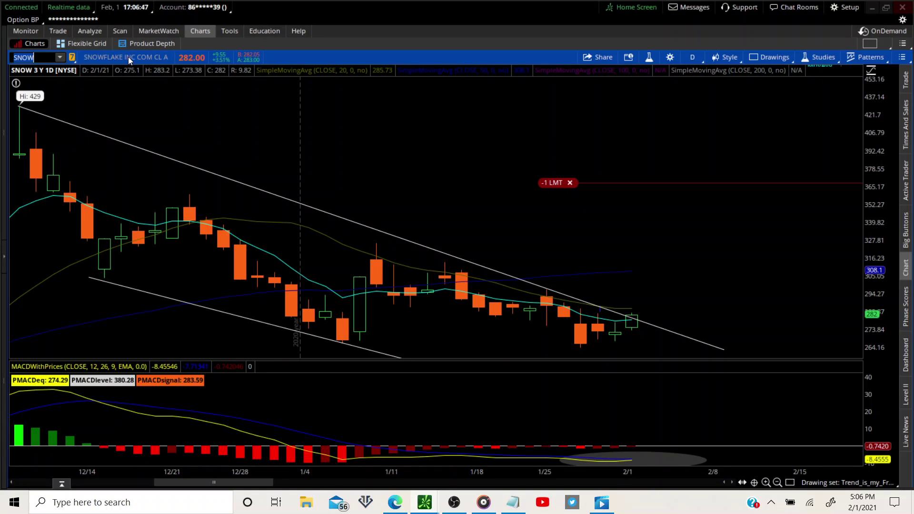
Chart FSLY and zoom in on mid-November through early March.
text(FSLY)
key(Return)
drag(522, 210, 628, 207)
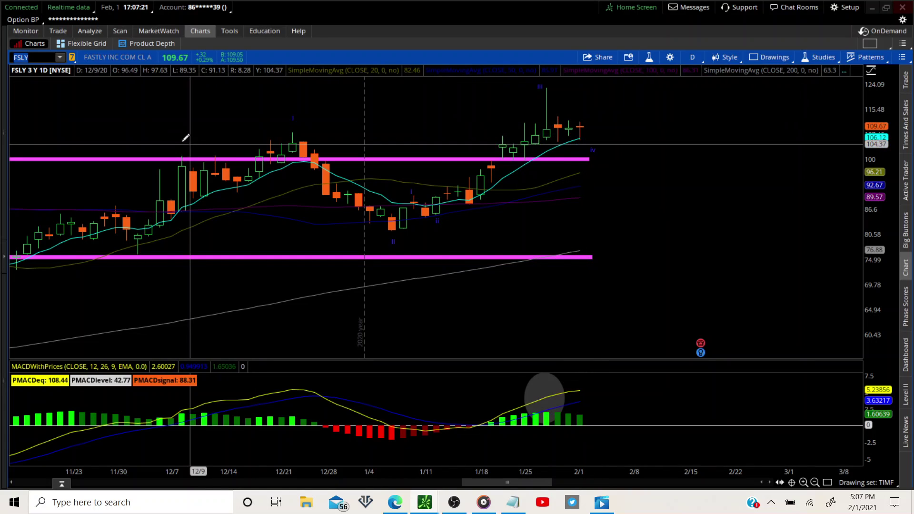
Chart BABA and zoom in on September 2020 through March 2021.
mouse_move(52, 71)
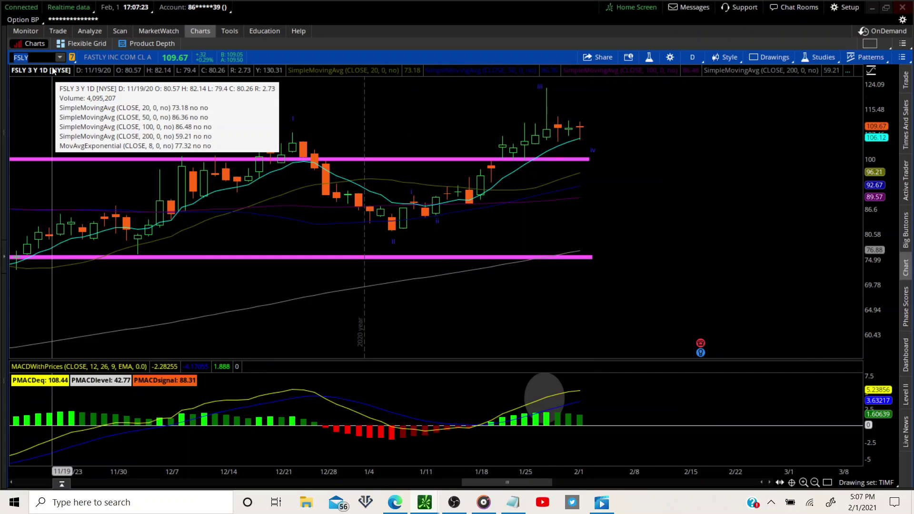
key(Return)
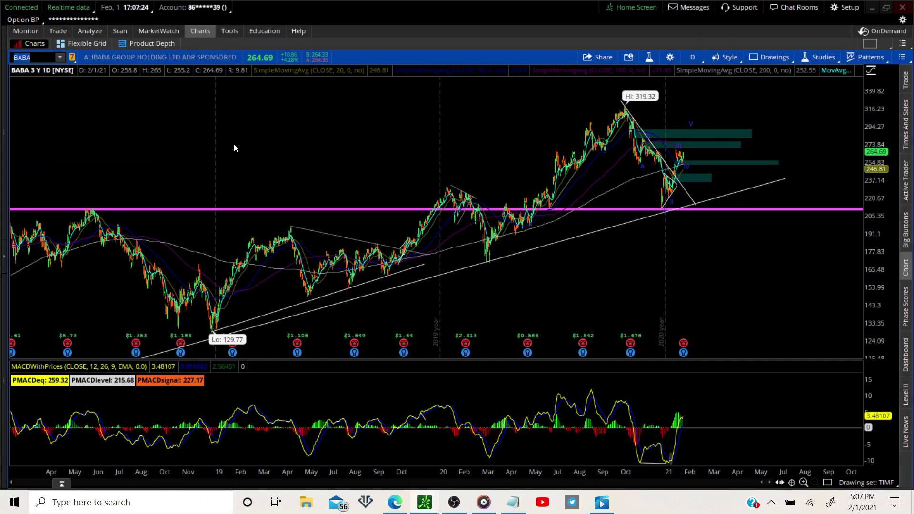
drag(596, 249, 739, 250)
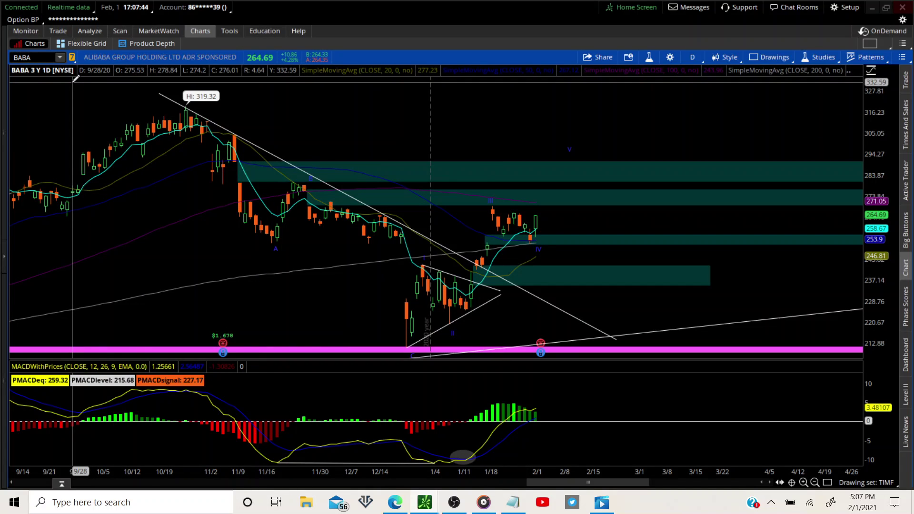
Load the BA daily chart and zoom in on September 2020 onward.
key(Return)
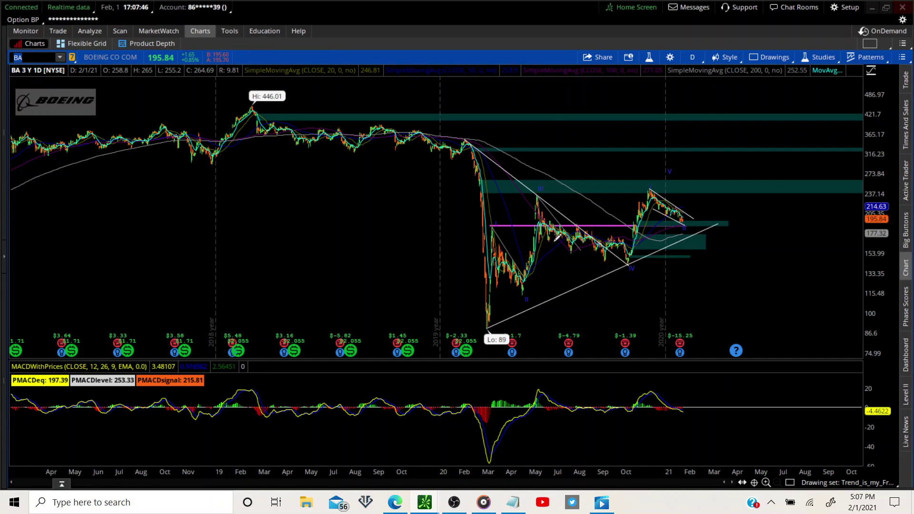
drag(581, 274, 743, 270)
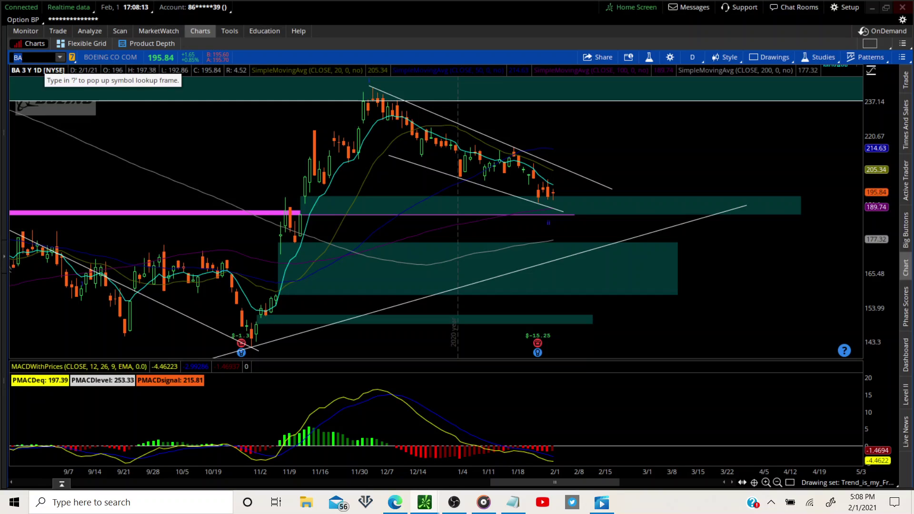
Load the UBER chart and zoom to late October 2020 through early February.
text(BER)
key(Return)
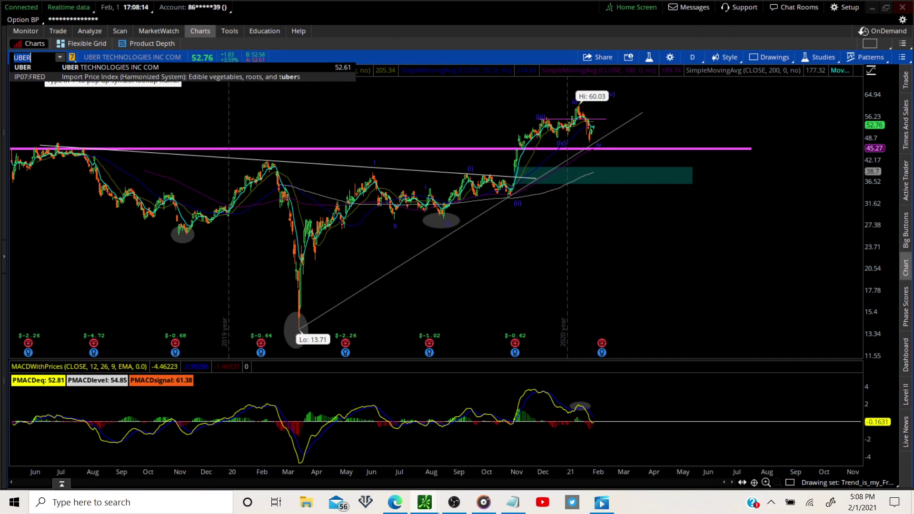
drag(510, 244, 642, 238)
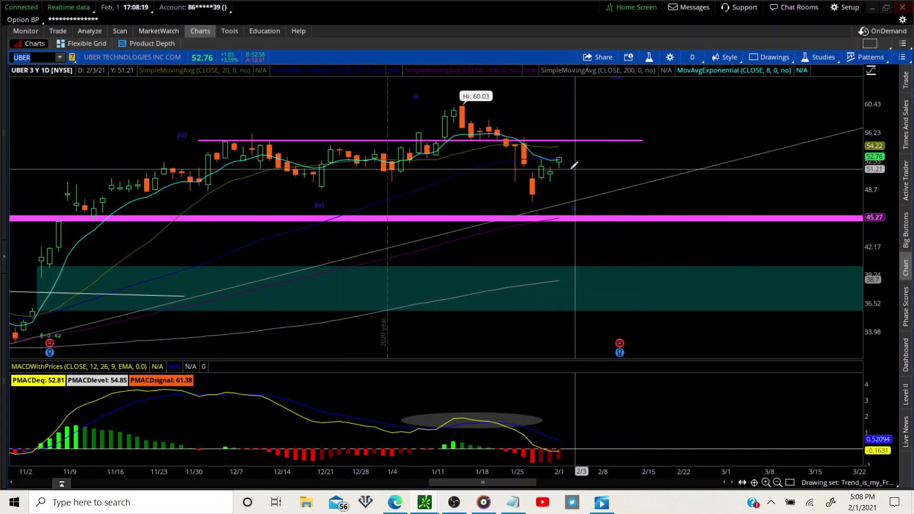